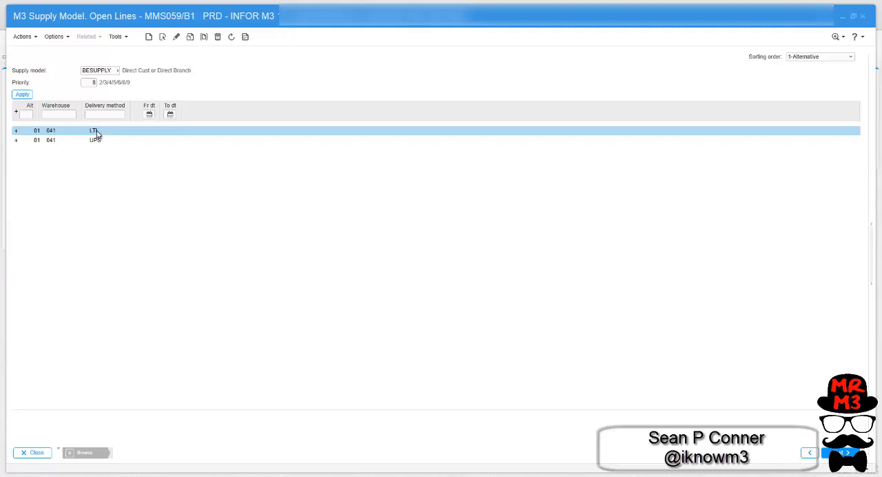
pyautogui.doubleClick(98, 133)
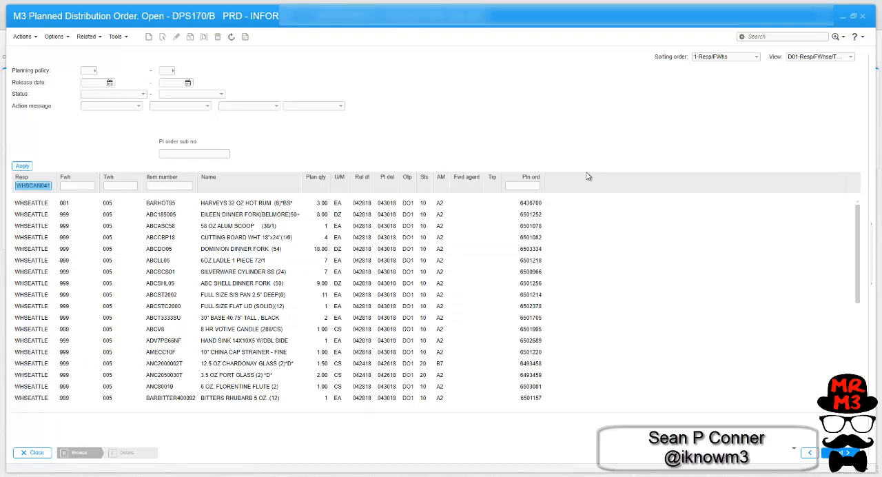
# - Open the sorting orders defined for DPS170 and copy sorting order 1 to a new sorting order 5
pyautogui.click(729, 57)
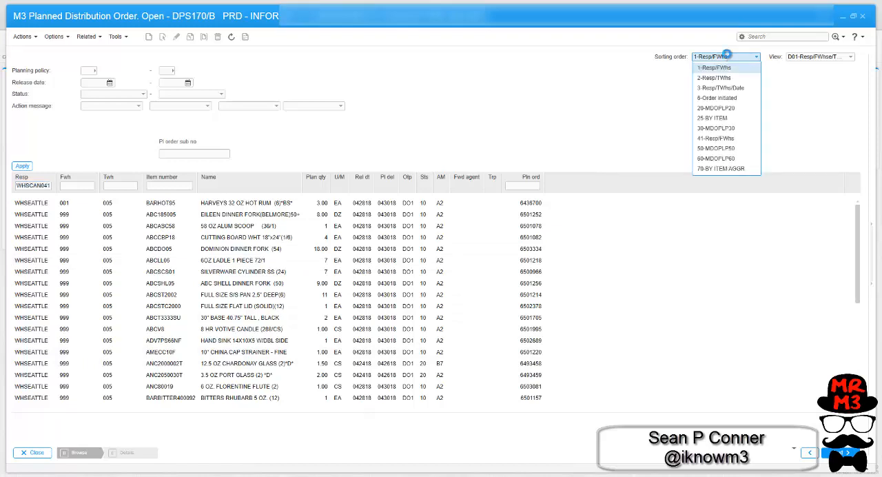
pyautogui.press('F4')
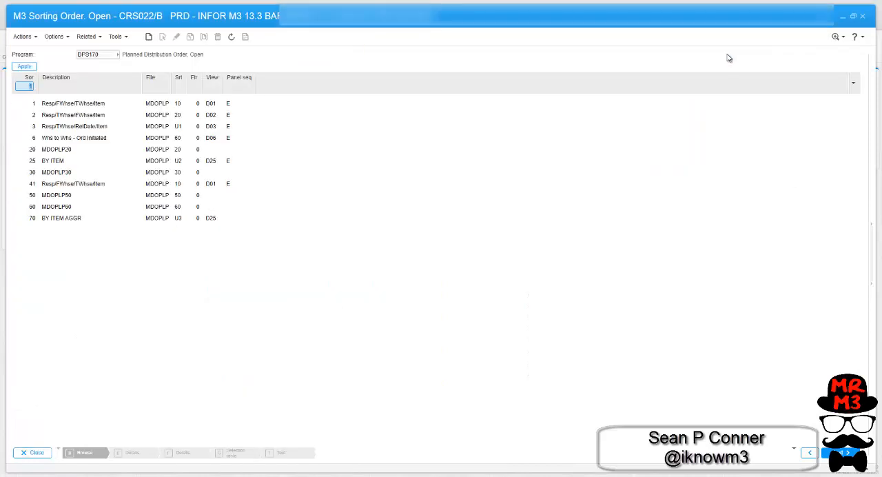
pyautogui.click(84, 103)
pyautogui.rightClick(84, 104)
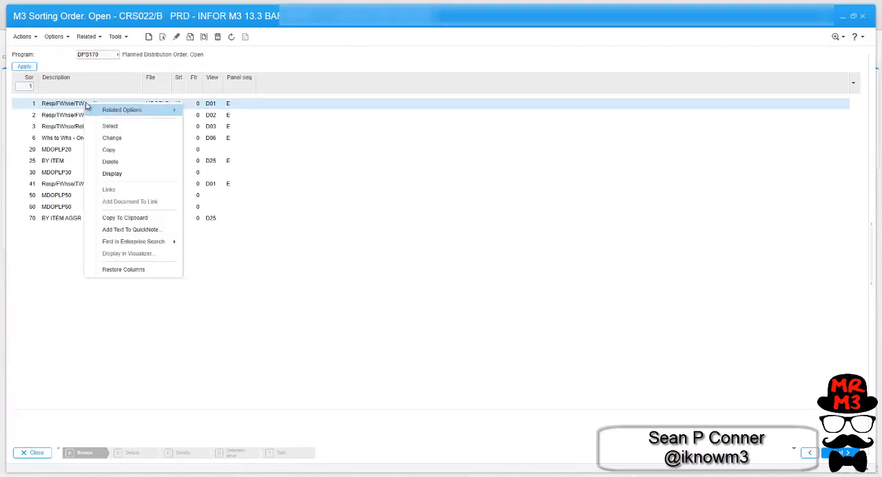
pyautogui.click(117, 153)
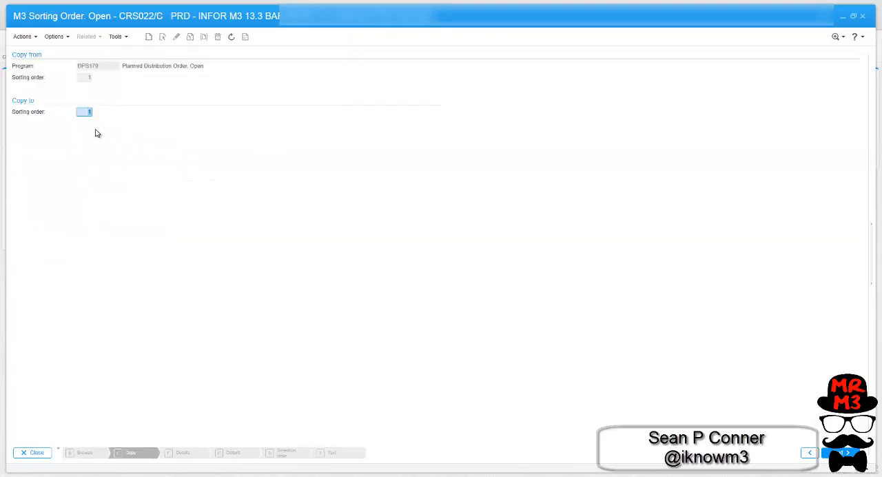
pyautogui.write('5')
pyautogui.press('Return')
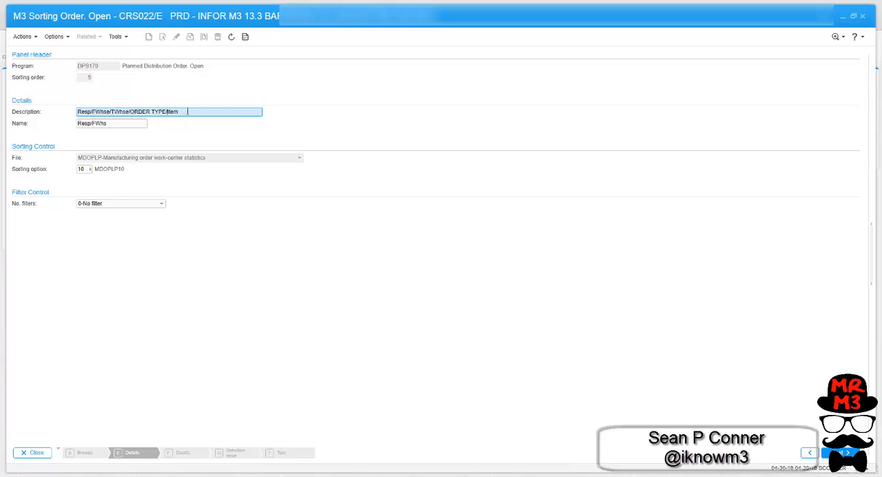
# - Change sorting order 5's description to Resp/FWhse/TWhse/ORDER TYPE/Item and open the list of sorting options for file MDOPLP
pyautogui.press('Tab')
pyautogui.press('Tab')
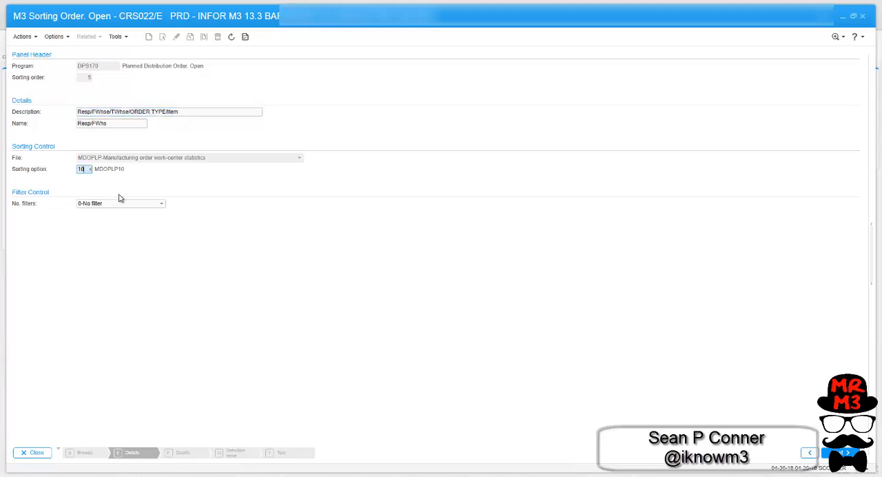
pyautogui.press('F4')
pyautogui.press('F4')
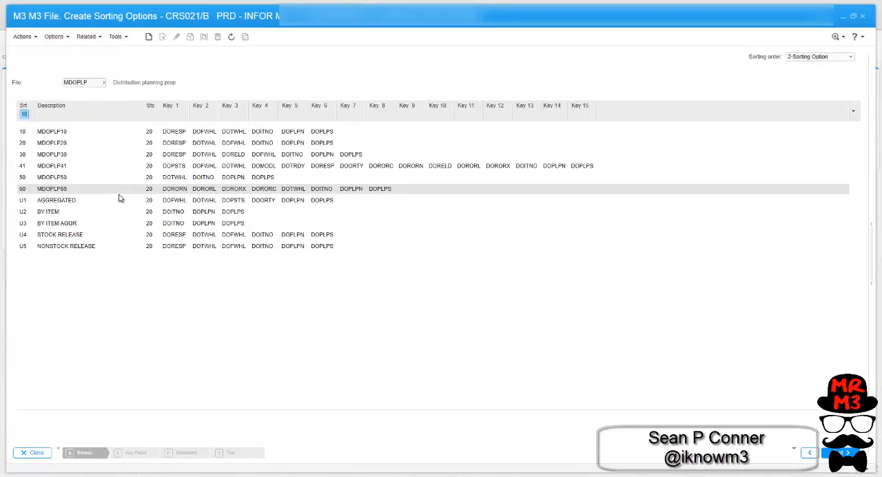
pyautogui.click(199, 134)
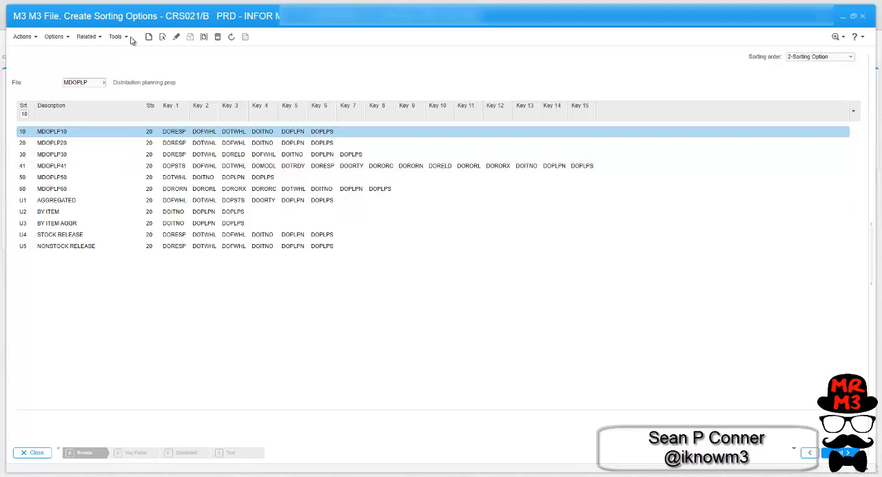
# - Read the field help on which IDs are allowed for user-defined sorting options
pyautogui.click(25, 115)
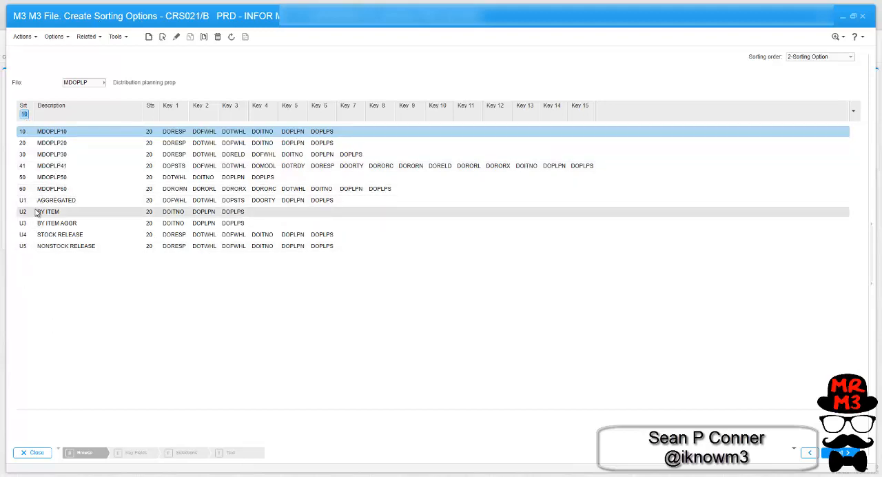
pyautogui.press('F1')
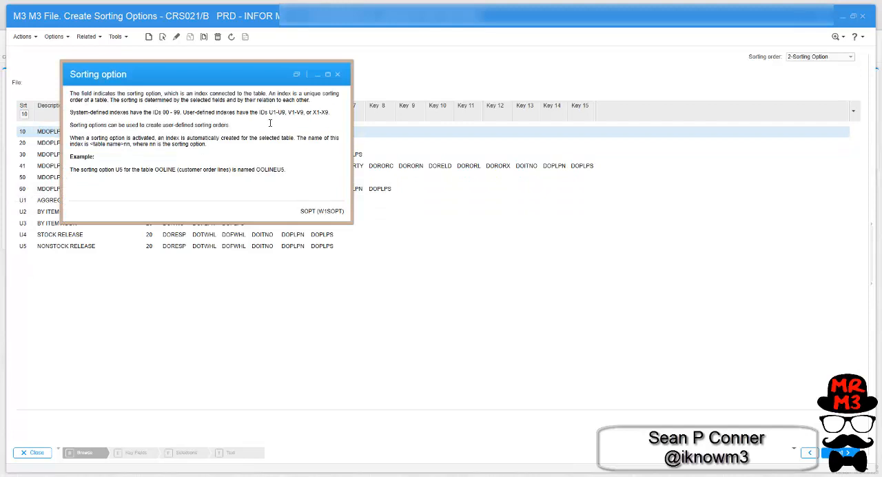
pyautogui.click(337, 74)
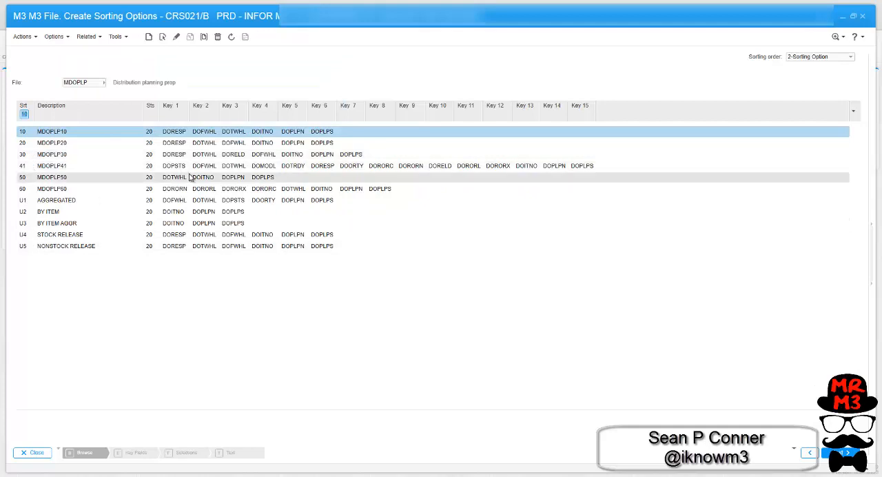
# - Enter X5 as the sorting option ID and open a second CRS021 window side by side with the first
pyautogui.write('X%')
pyautogui.press('Return')
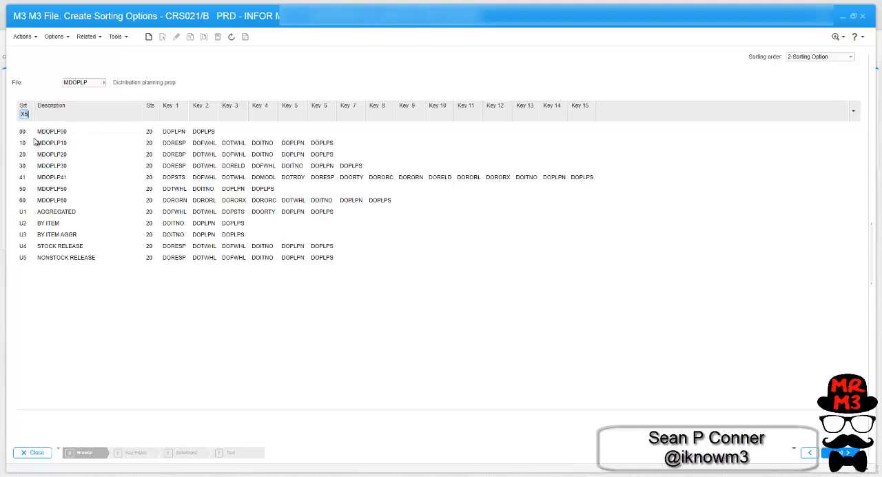
pyautogui.click(852, 16)
pyautogui.moveTo(537, 122); pyautogui.dragTo(268, 39)
pyautogui.moveTo(369, 384); pyautogui.dragTo(438, 467)
pyautogui.click(794, 107)
pyautogui.click(718, 17)
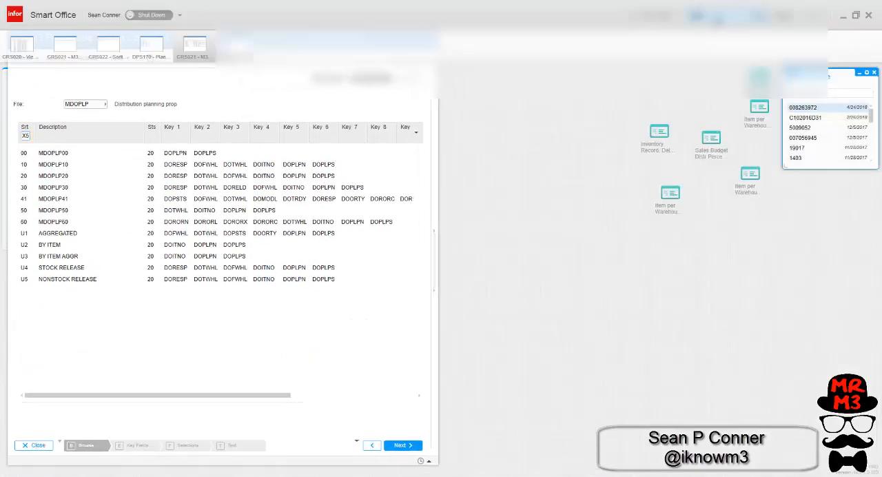
pyautogui.write('crs021')
pyautogui.press('Return')
pyautogui.moveTo(275, 19); pyautogui.dragTo(604, 50)
pyautogui.moveTo(330, 41); pyautogui.dragTo(397, 77)
pyautogui.moveTo(523, 88); pyautogui.dragTo(566, 34)
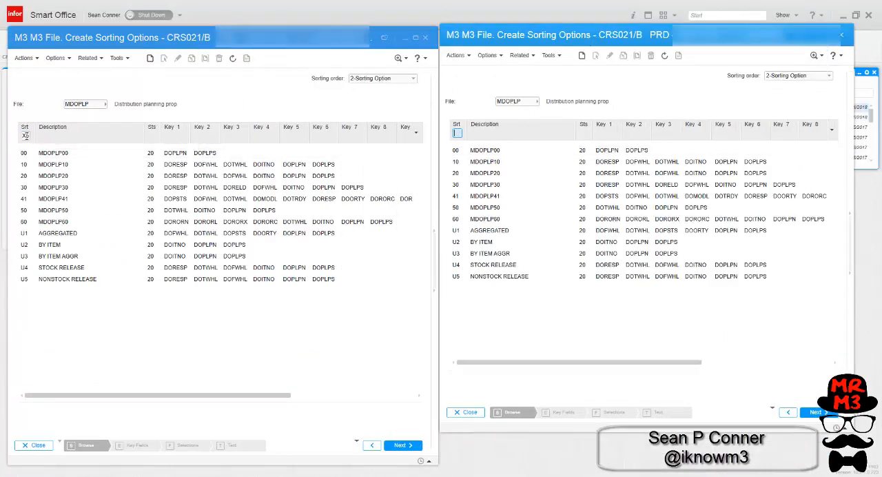
# - Create sorting option X5 for file MDOPLP with the description DORESP/DOFWHL/DOTWHL/DOORTY/DOITNO
pyautogui.click(25, 136)
pyautogui.click(150, 60)
pyautogui.write('DORESP/DOFWHL/DOTWHL/DOOR')
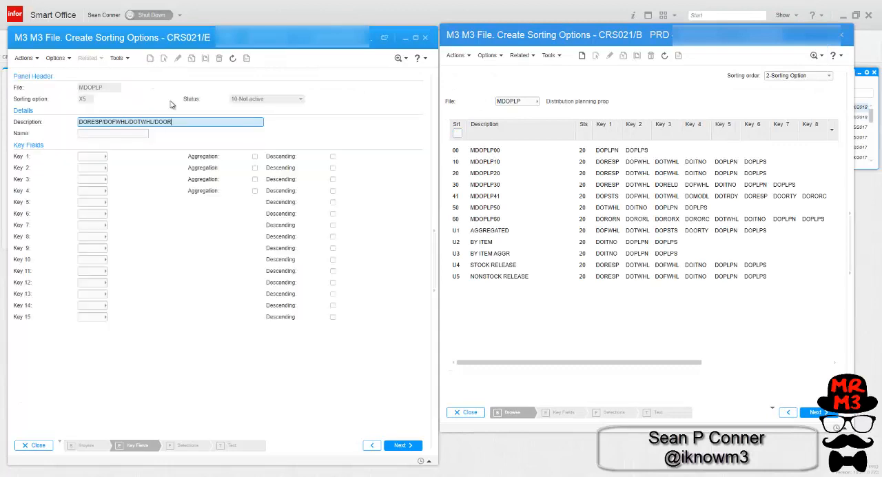
pyautogui.write('TY/DOITNO')
# - Fill key fields 1 to 5 of sorting option X5 with DORESP, DOFWHL, DOTWHL, DOORTY and DOITNO, and continue to its selections
pyautogui.moveTo(608, 162); pyautogui.dragTo(102, 157)
pyautogui.moveTo(632, 165); pyautogui.dragTo(96, 169)
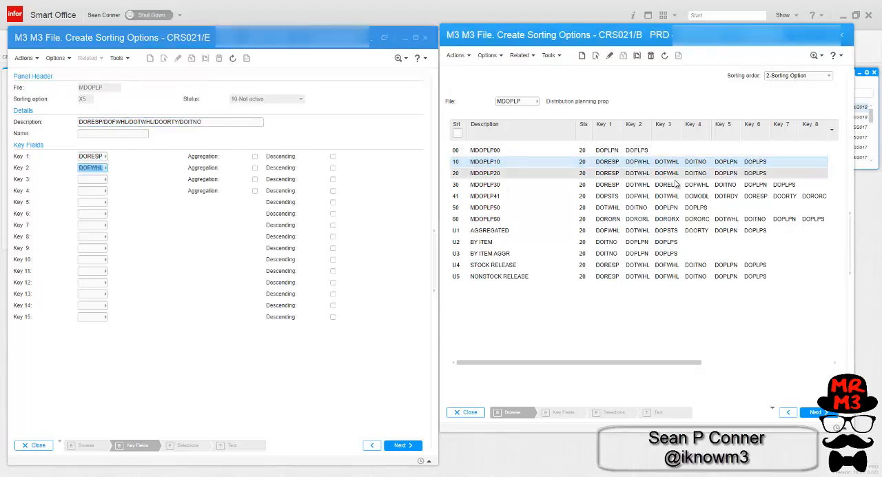
pyautogui.moveTo(666, 165); pyautogui.dragTo(98, 181)
pyautogui.click(95, 190)
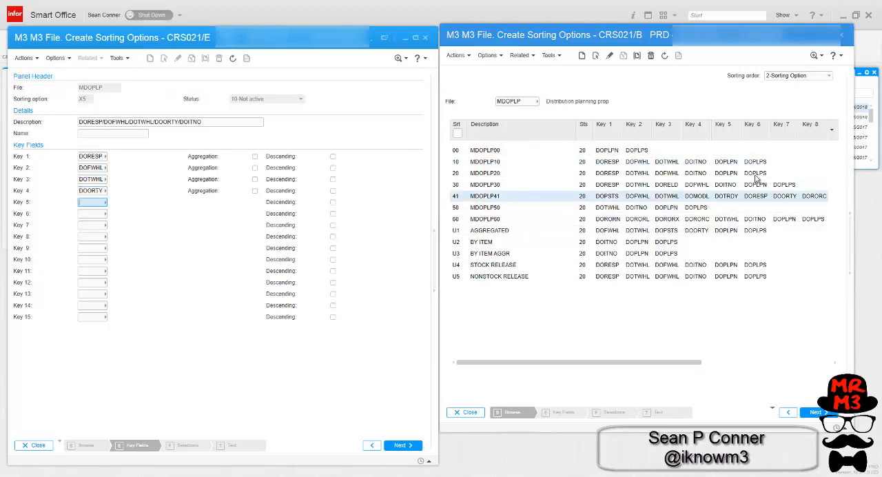
pyautogui.moveTo(724, 184); pyautogui.dragTo(92, 202)
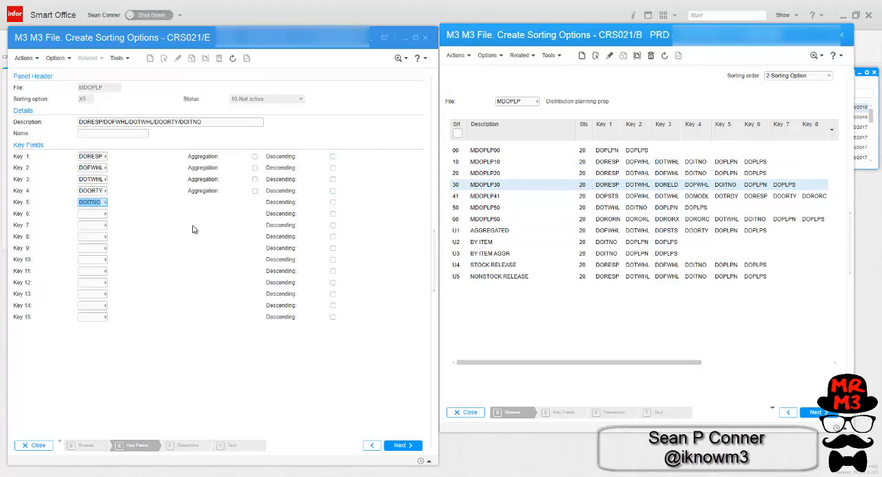
pyautogui.press('Return')
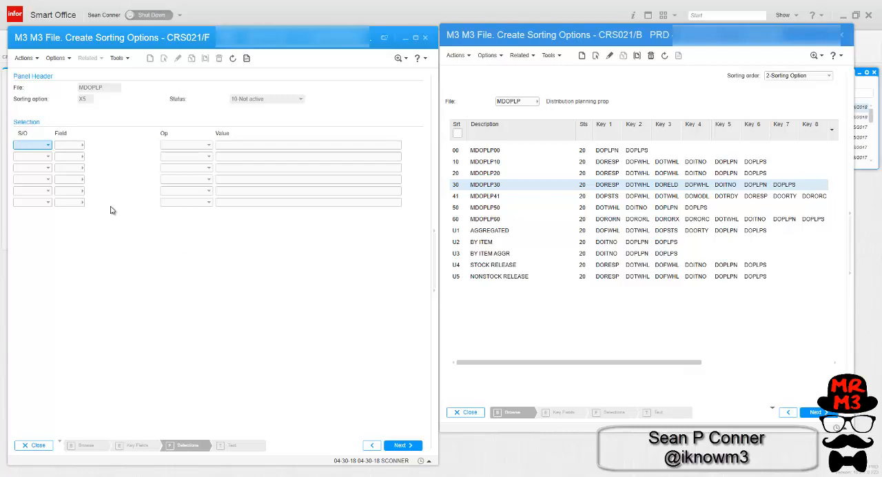
# - Read the field help for the Select/Omit setting
pyautogui.rightClick(28, 145)
pyautogui.click(52, 152)
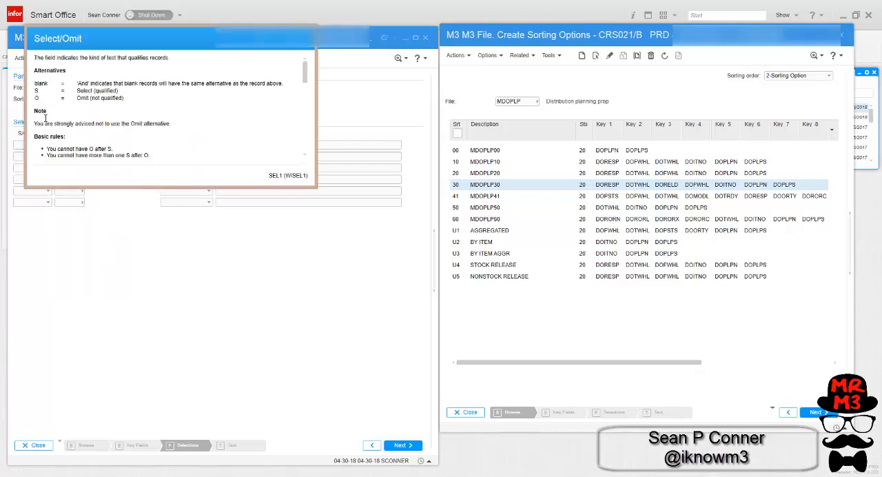
pyautogui.moveTo(306, 74); pyautogui.dragTo(308, 51)
pyautogui.click(306, 40)
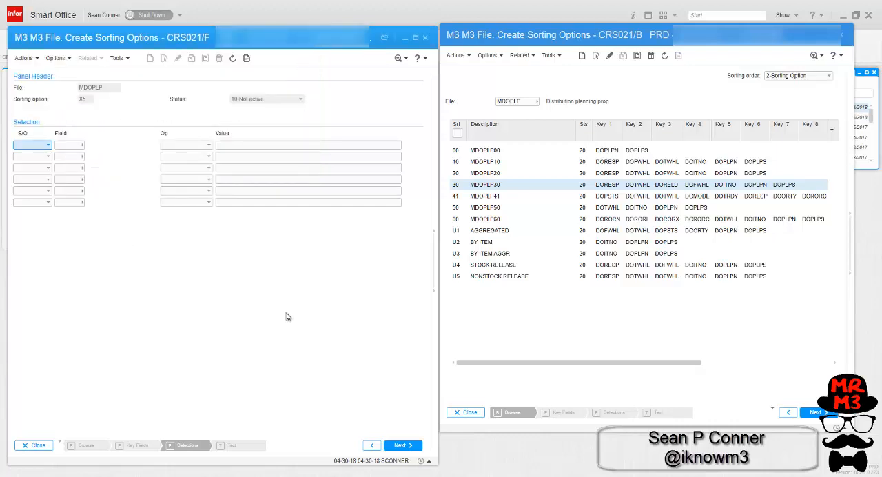
# - Save sorting option X5 with its selection criteria left blank and activate it
pyautogui.click(402, 445)
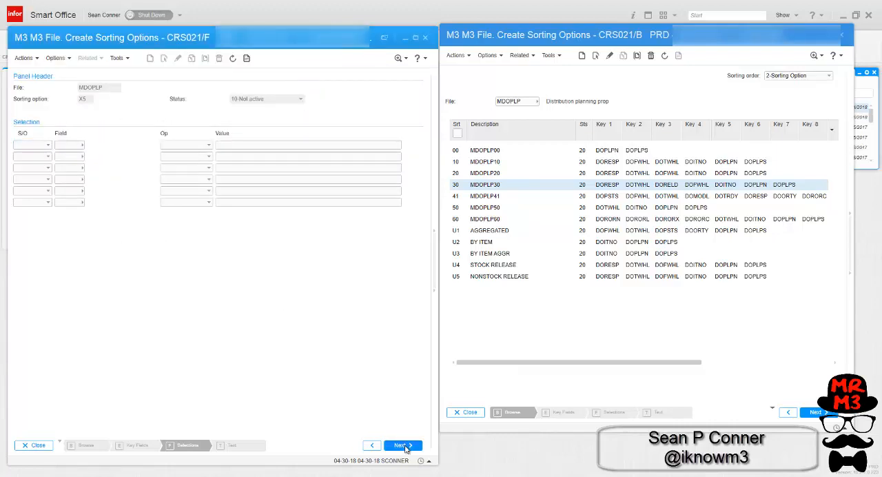
pyautogui.press('Return')
pyautogui.rightClick(158, 156)
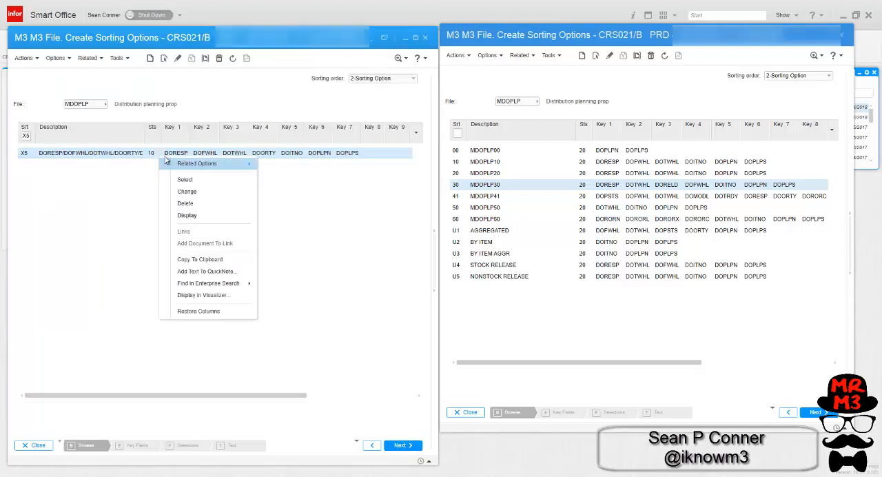
pyautogui.moveTo(198, 167)
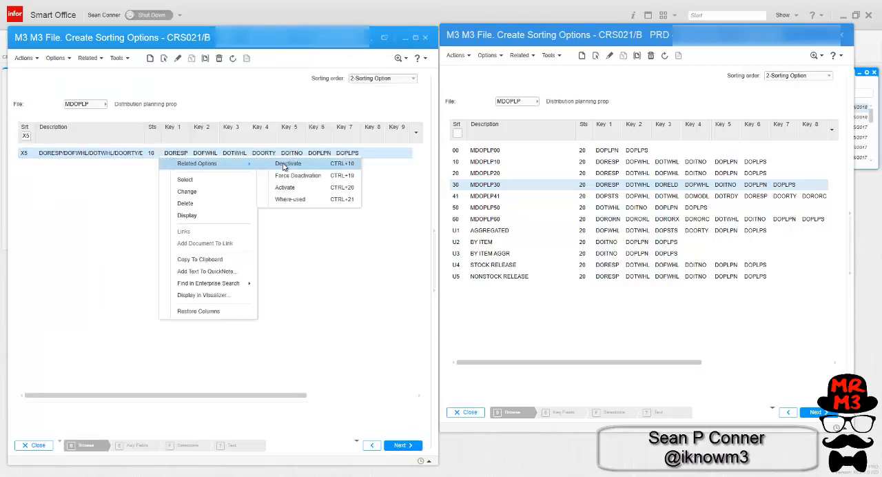
pyautogui.click(285, 187)
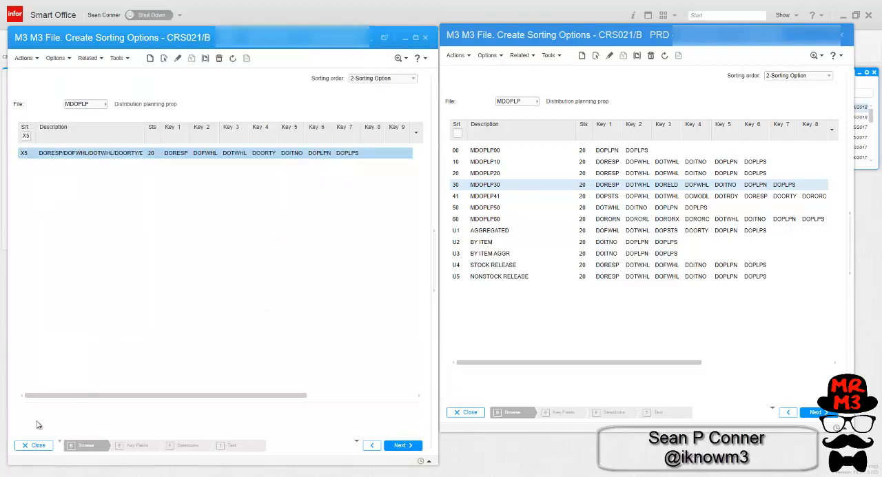
# - Return to sorting order 5 and assign it sorting option X5
pyautogui.click(31, 446)
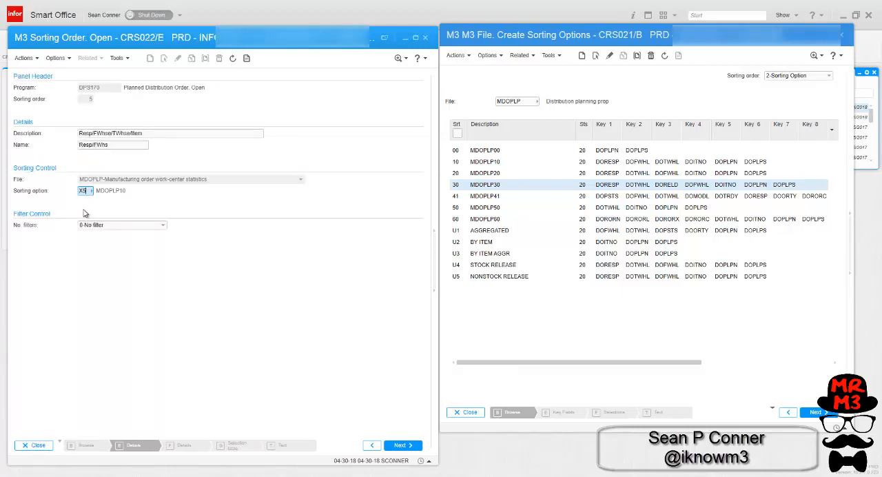
pyautogui.press('Return')
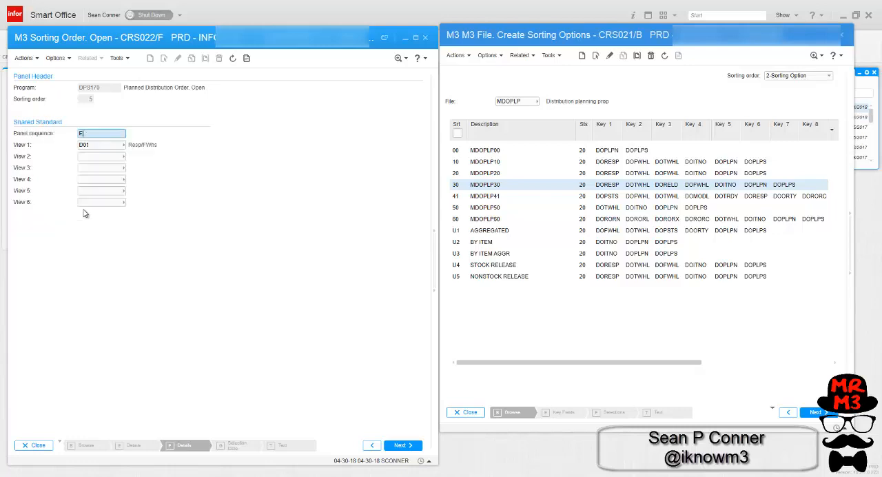
# - Open the views for View 1 of sorting order 5 and copy view D01 to a new view D05
pyautogui.click(94, 145)
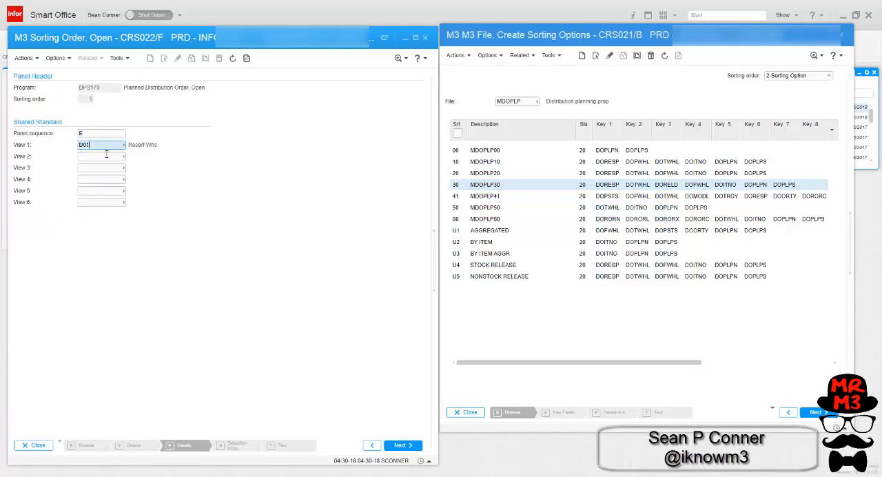
pyautogui.press('F4')
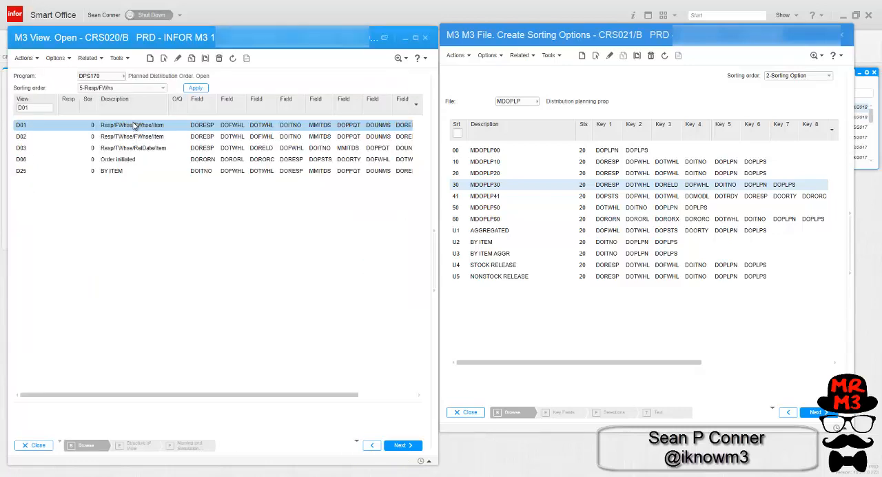
pyautogui.rightClick(148, 126)
pyautogui.click(162, 170)
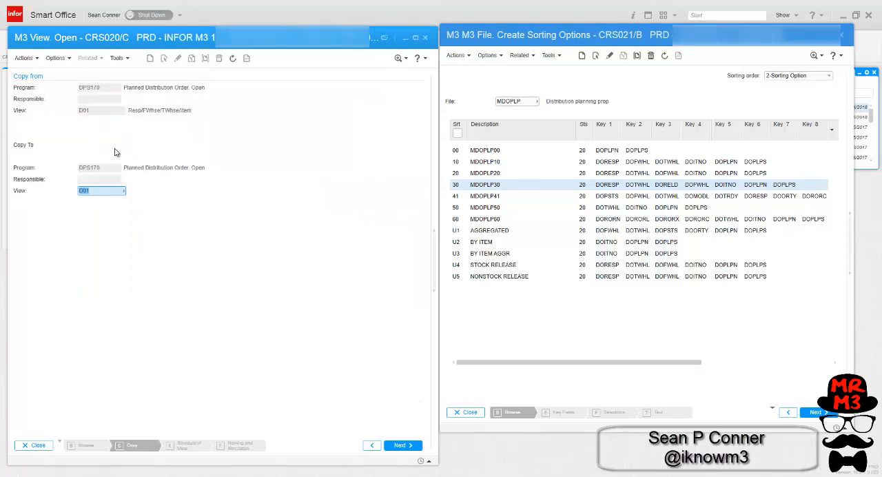
pyautogui.press('Return')
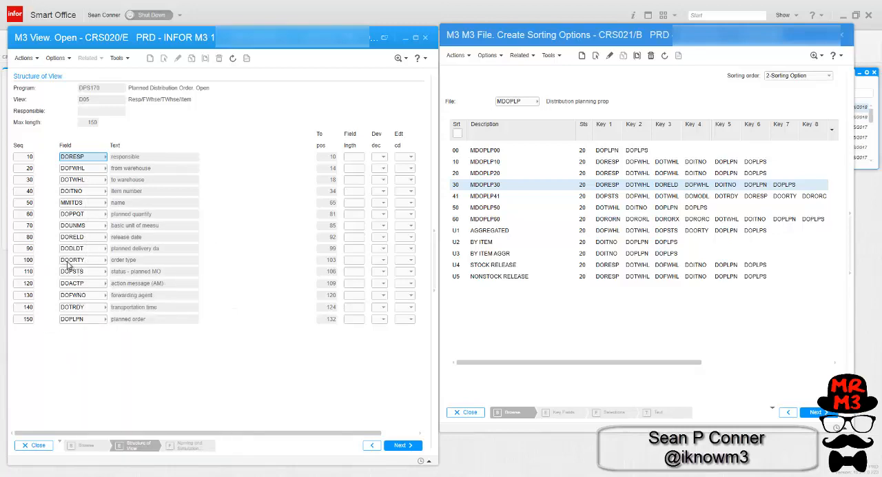
# - Resequence the order type field DOORTY in view D05 to sit between DOTWHL and DOITNO, and continue to the view's naming
pyautogui.click(29, 260)
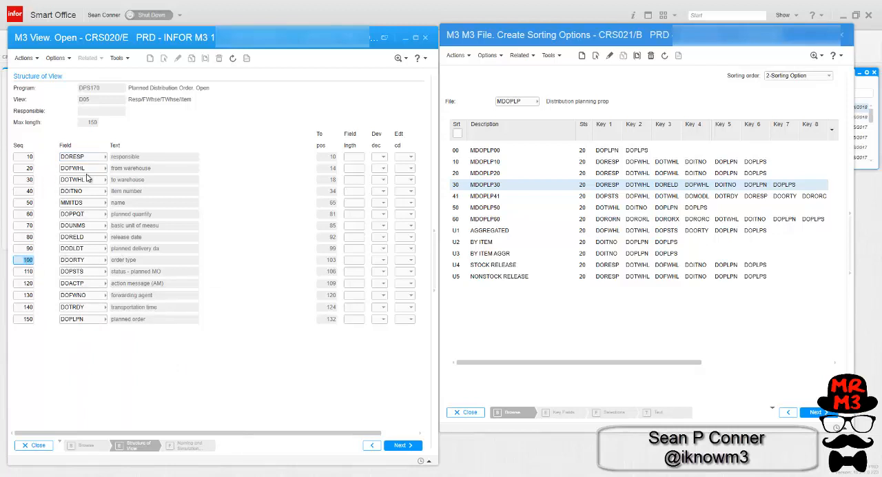
pyautogui.write('35')
pyautogui.moveTo(100, 213)
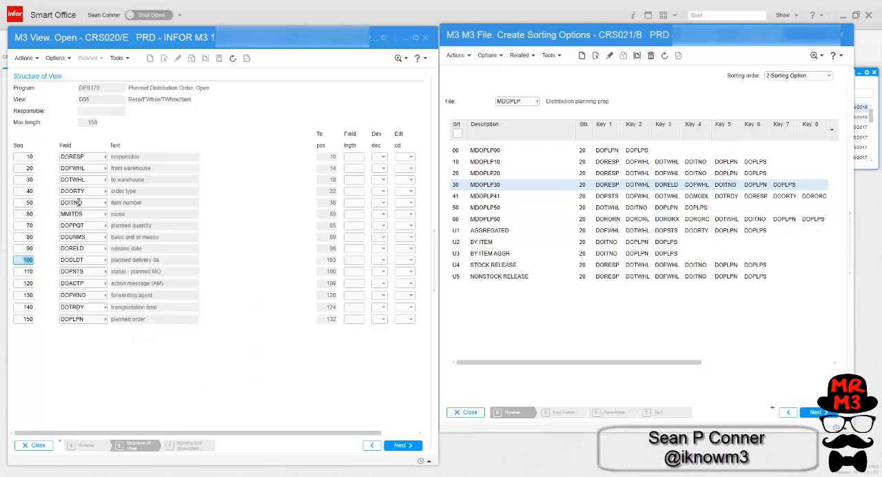
pyautogui.press('Return')
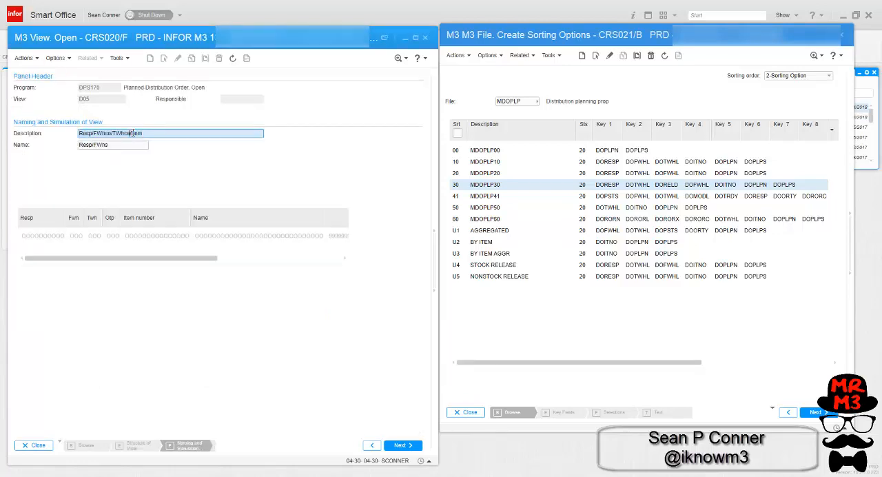
# - Describe view D05 as Resp/FWhse/TWhse/ORDERTYPE/Item and select it as View 1 of sorting order 5
pyautogui.press('Return')
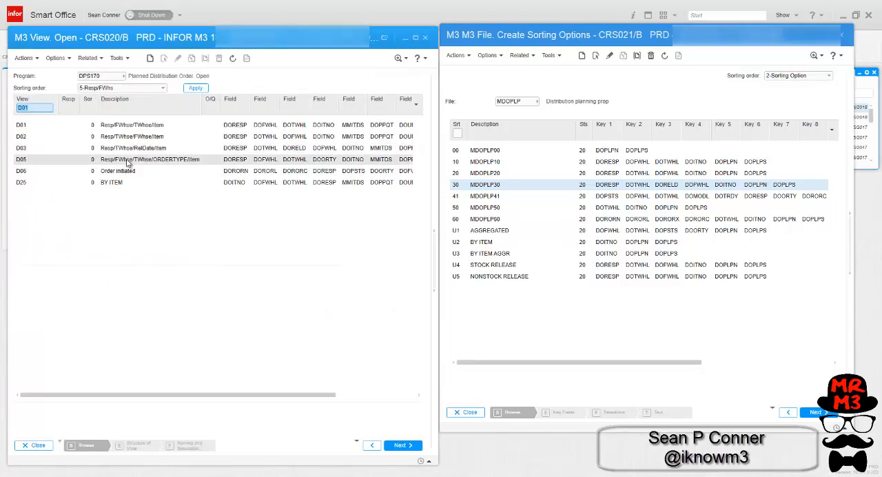
pyautogui.click(129, 163)
pyautogui.rightClick(128, 163)
pyautogui.click(163, 185)
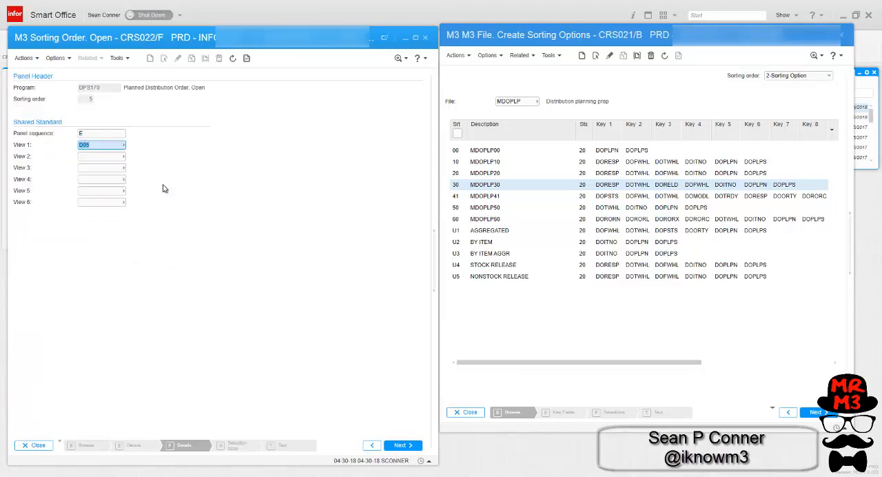
# - Save sorting order 5 with its view assignment, and close both the sorting order and sorting options programs
pyautogui.click(398, 446)
pyautogui.click(134, 264)
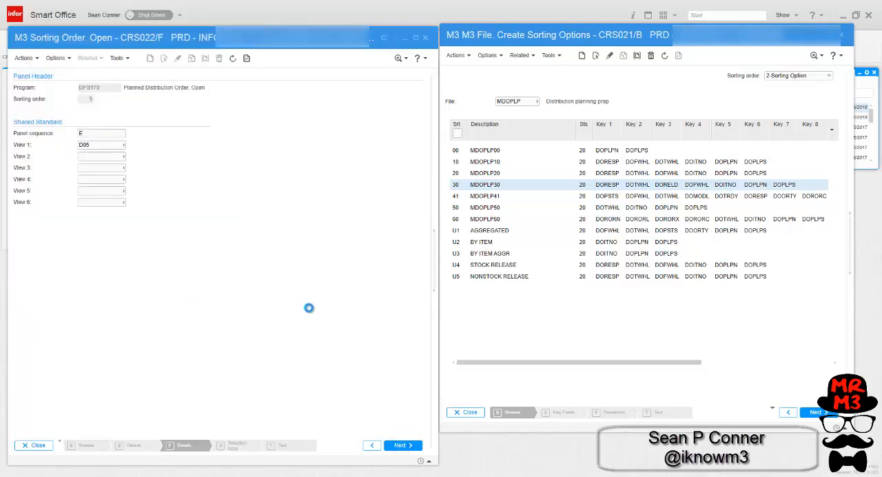
pyautogui.click(36, 445)
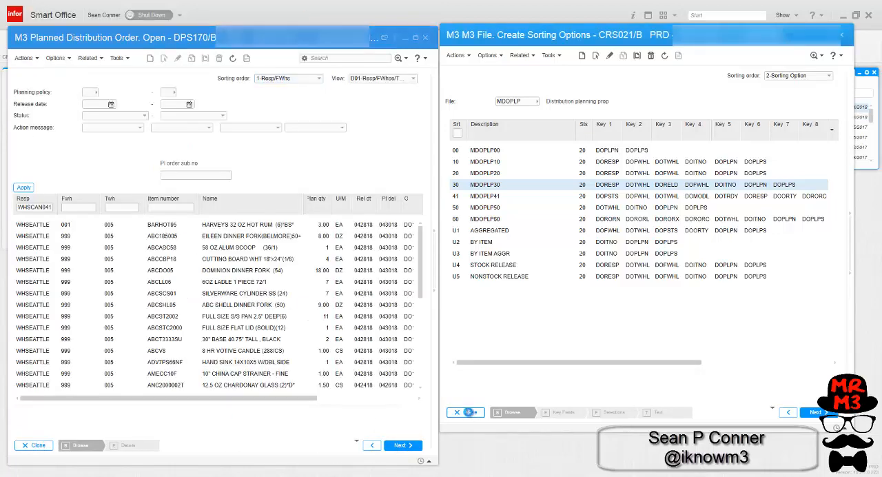
pyautogui.click(466, 412)
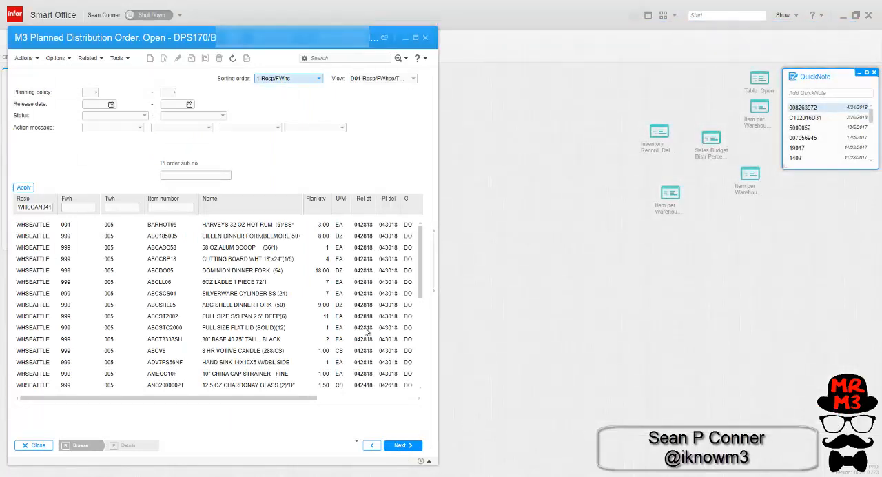
# - Maximize the planned distribution order window and switch its sorting order to 5-Resp/FWhs
pyautogui.click(416, 37)
pyautogui.click(712, 58)
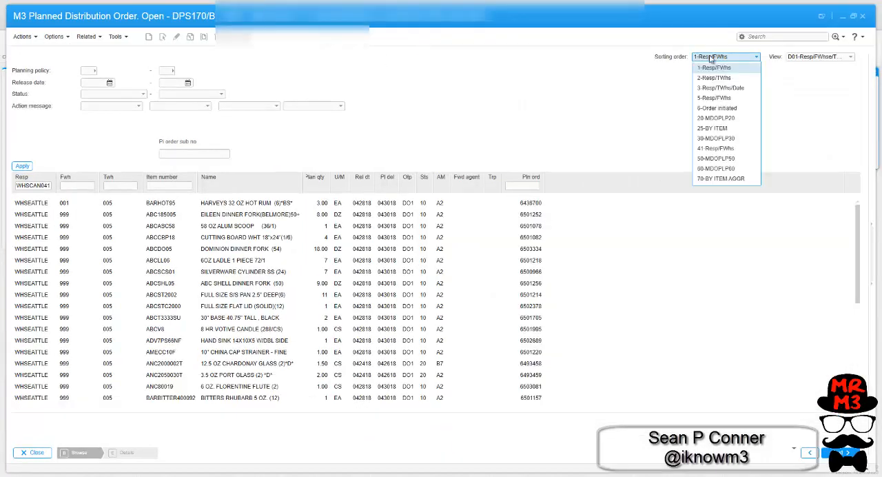
pyautogui.click(708, 97)
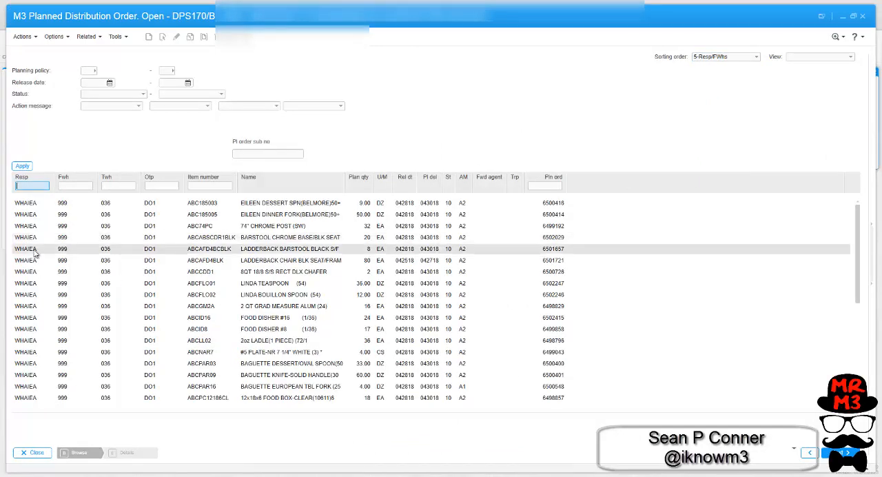